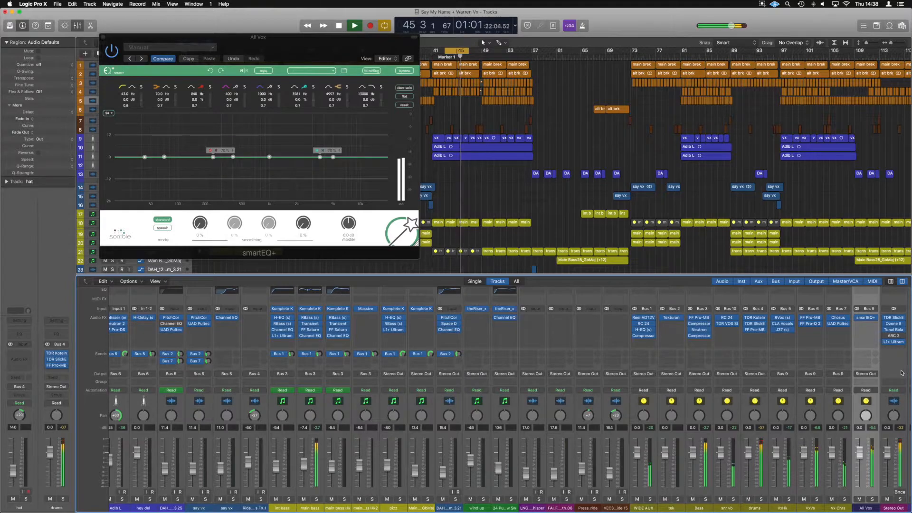
# Solo the All Vox bus and play back the vocals on their own.
pyautogui.press('space')
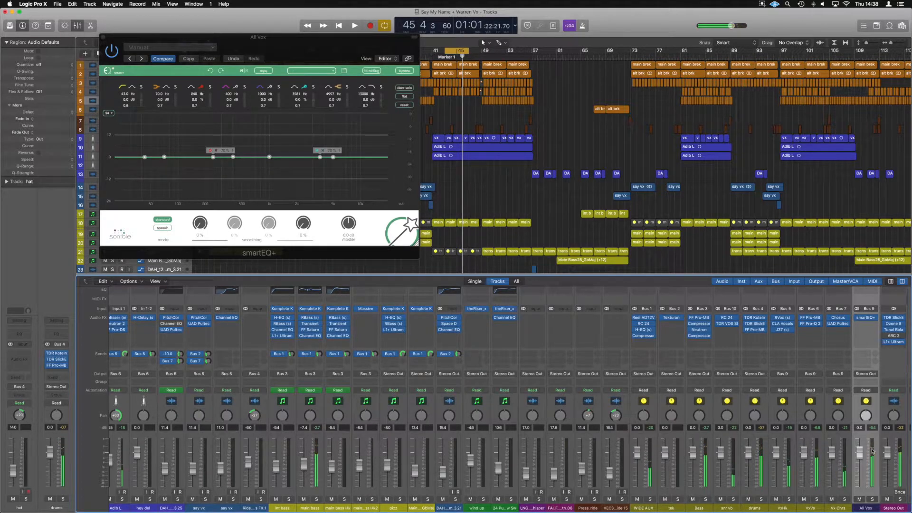
pyautogui.click(873, 499)
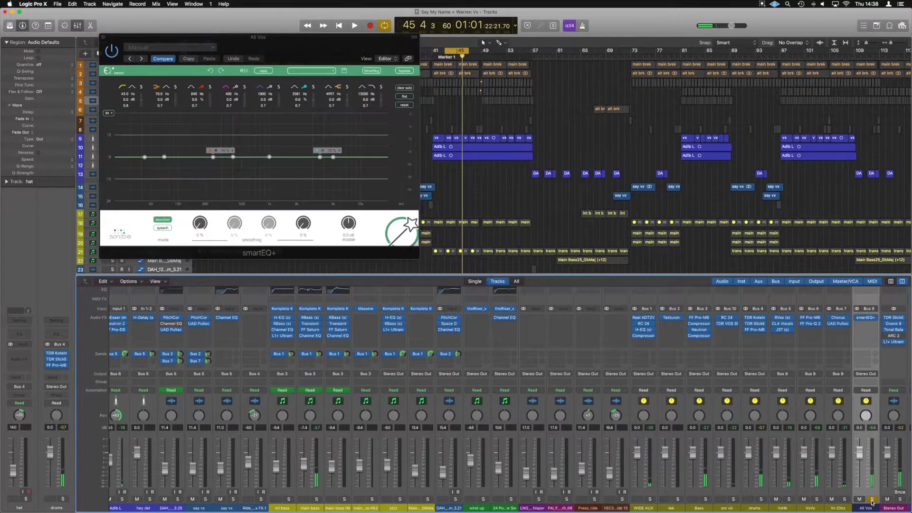
pyautogui.press('space')
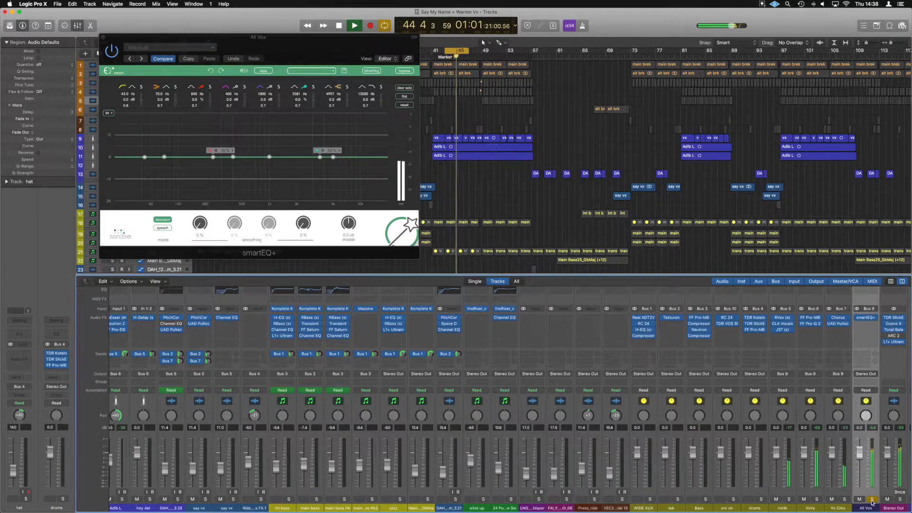
pyautogui.press('space')
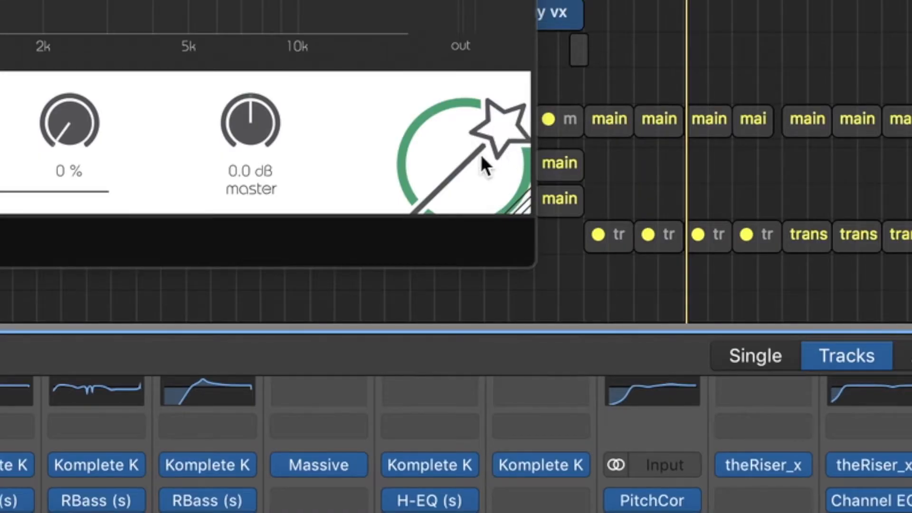
# Enlarge the smartEQ+ window and start smart-filter learning on the 240 Hz band.
pyautogui.moveTo(522, 206); pyautogui.dragTo(665, 328)
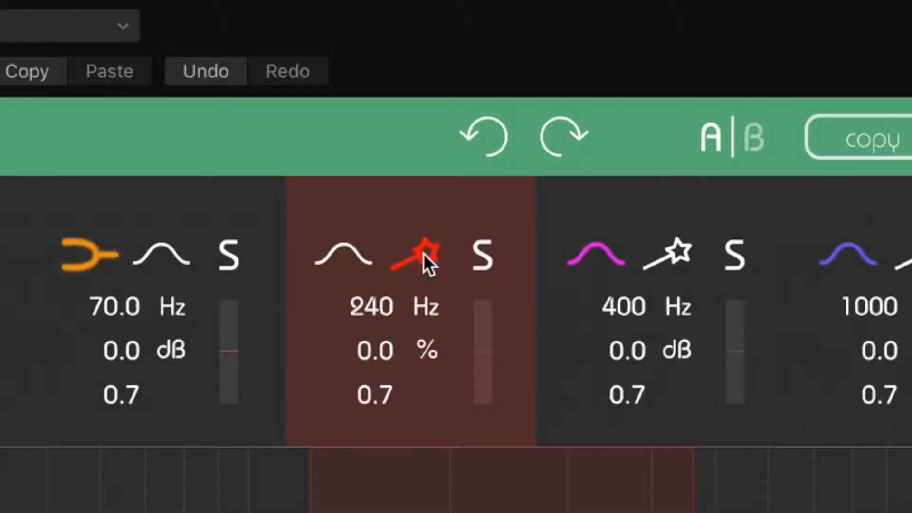
pyautogui.click(300, 72)
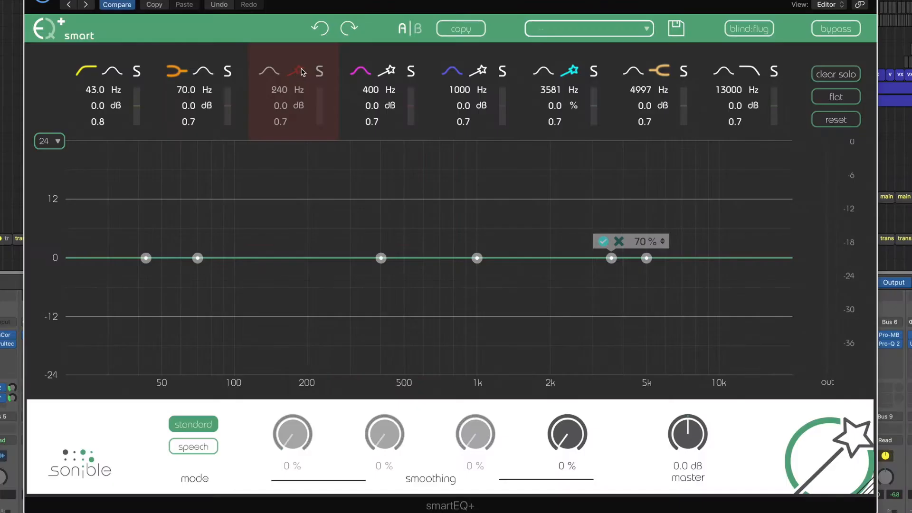
pyautogui.click(300, 72)
pyautogui.click(299, 70)
pyautogui.click(301, 71)
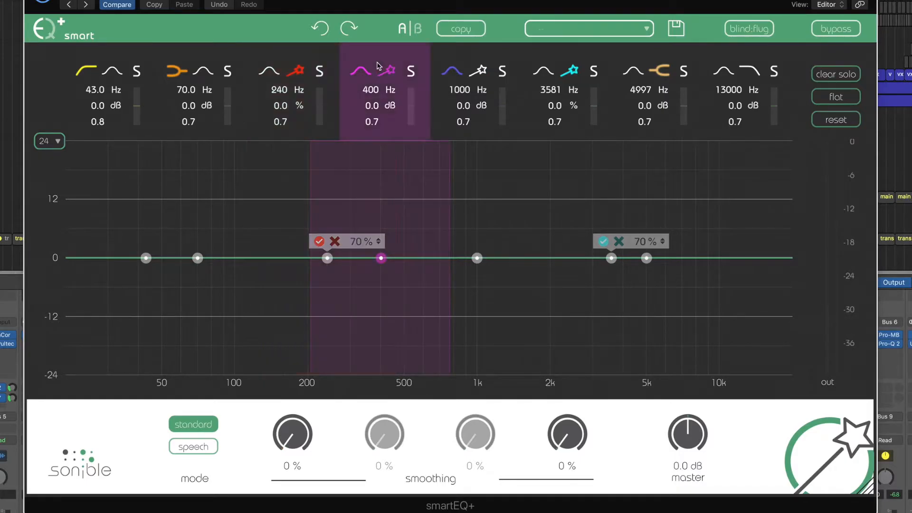
pyautogui.click(335, 244)
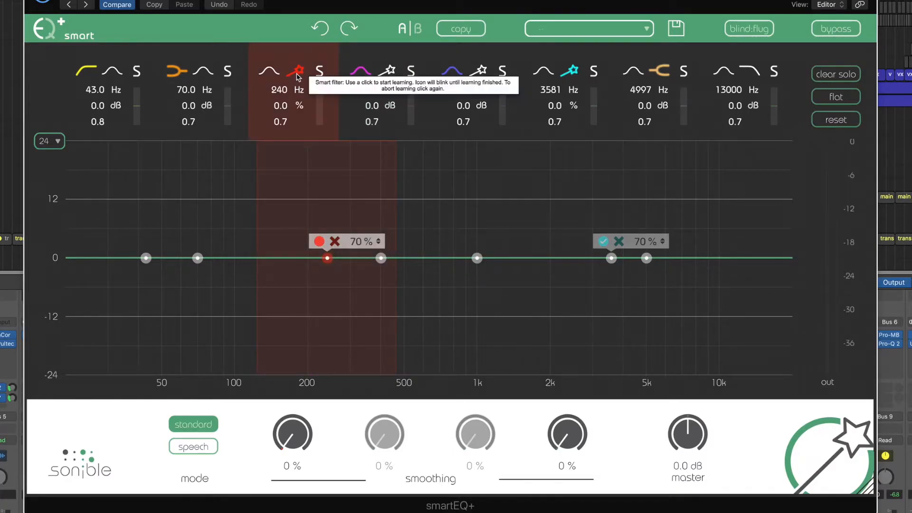
pyautogui.click(320, 241)
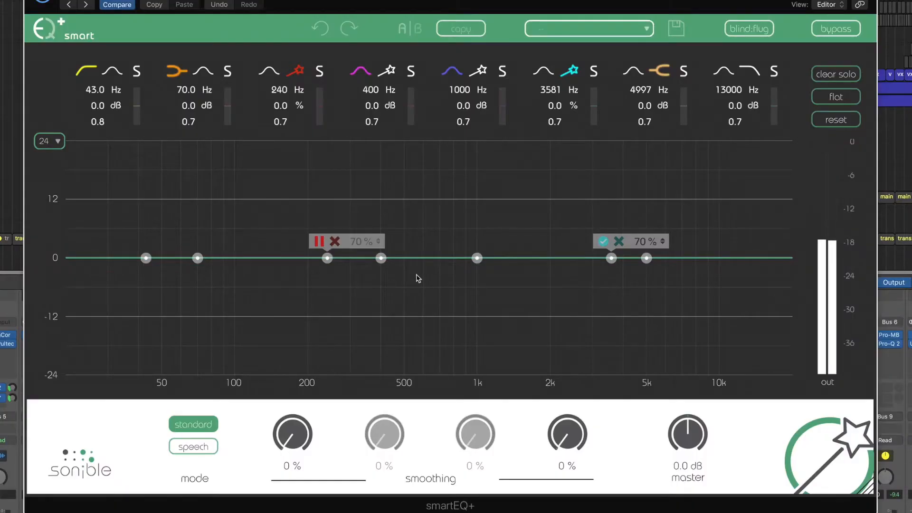
# Run smart-filter learning on the 3581 Hz band while the vocals play.
pyautogui.click(572, 71)
pyautogui.click(573, 71)
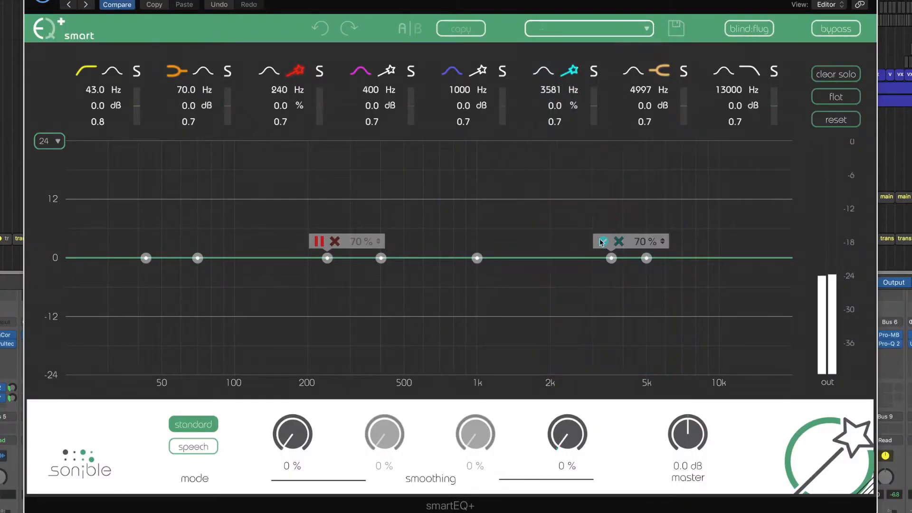
pyautogui.click(603, 241)
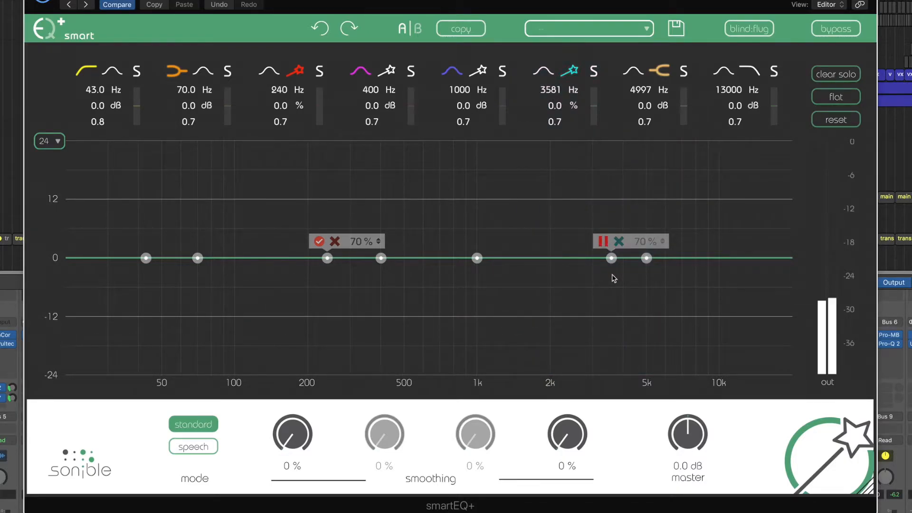
pyautogui.click(602, 243)
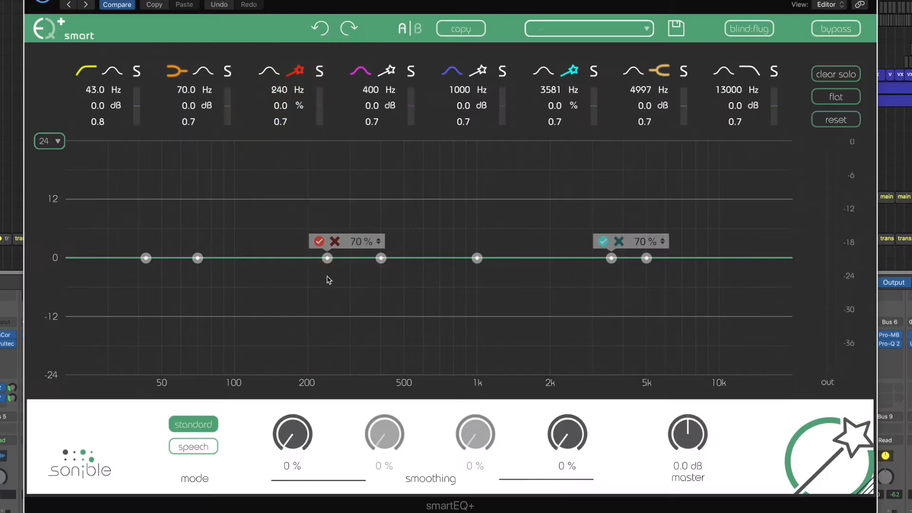
# Try boosting the red smart band to 37.9 %, followed by a cut to -42.3 % at 256 Hz.
pyautogui.moveTo(578, 237); pyautogui.dragTo(578, 214)
pyautogui.moveTo(328, 253); pyautogui.dragTo(328, 215)
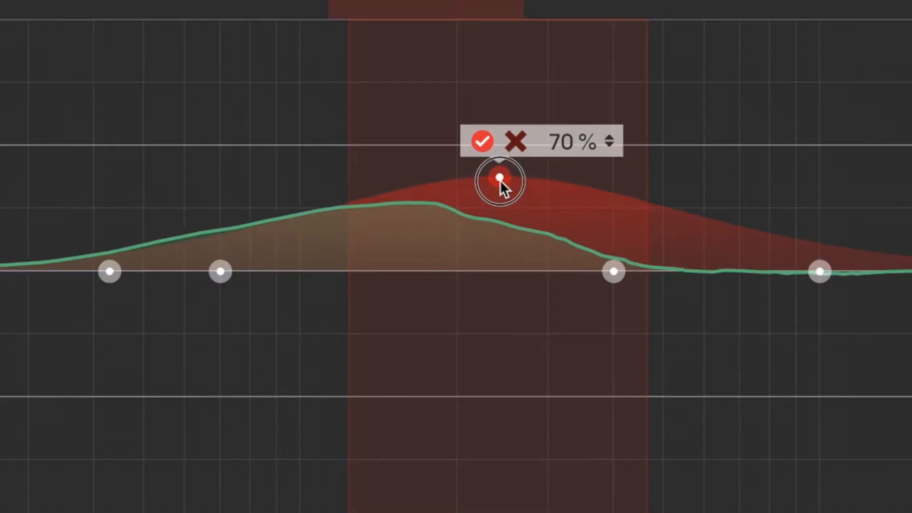
pyautogui.moveTo(500, 179); pyautogui.dragTo(499, 173)
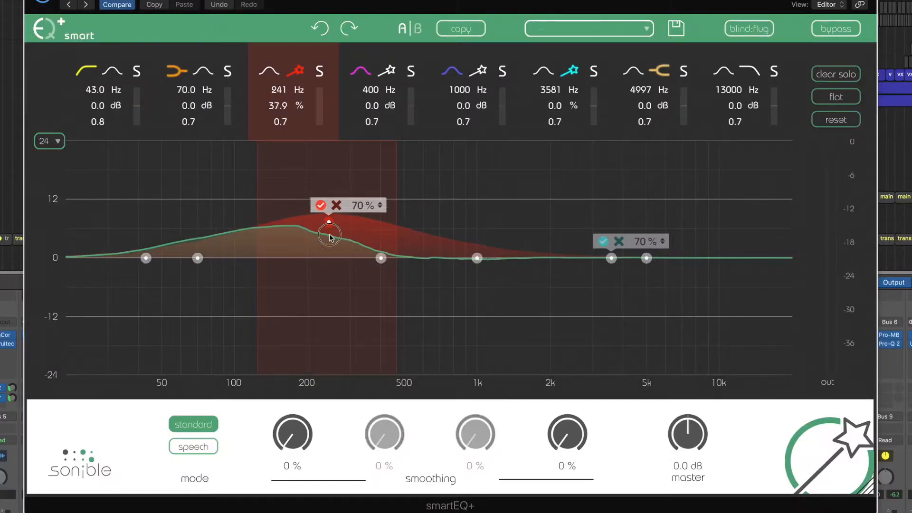
pyautogui.moveTo(331, 237); pyautogui.dragTo(335, 311)
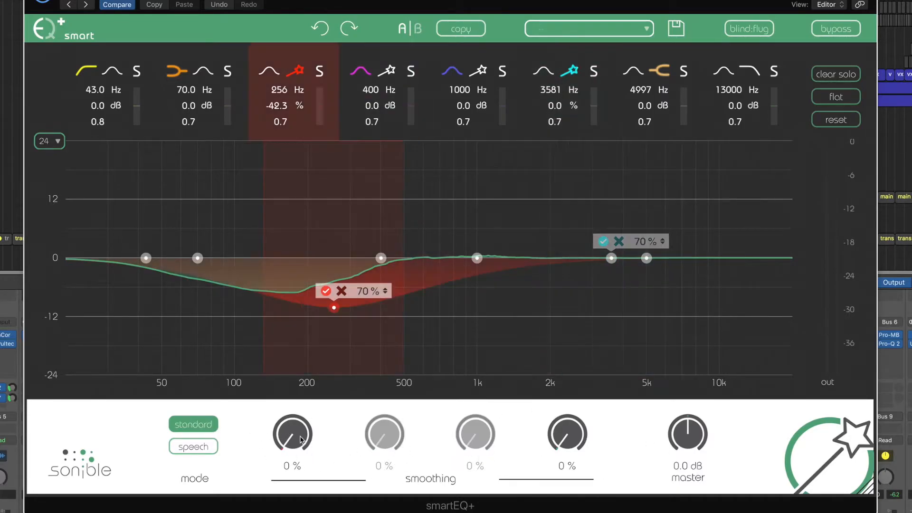
# Try 100 % low smoothing and return it to 0 %, and flatten the red smart band to 0 % at 265 Hz.
pyautogui.moveTo(293, 423); pyautogui.dragTo(302, 277)
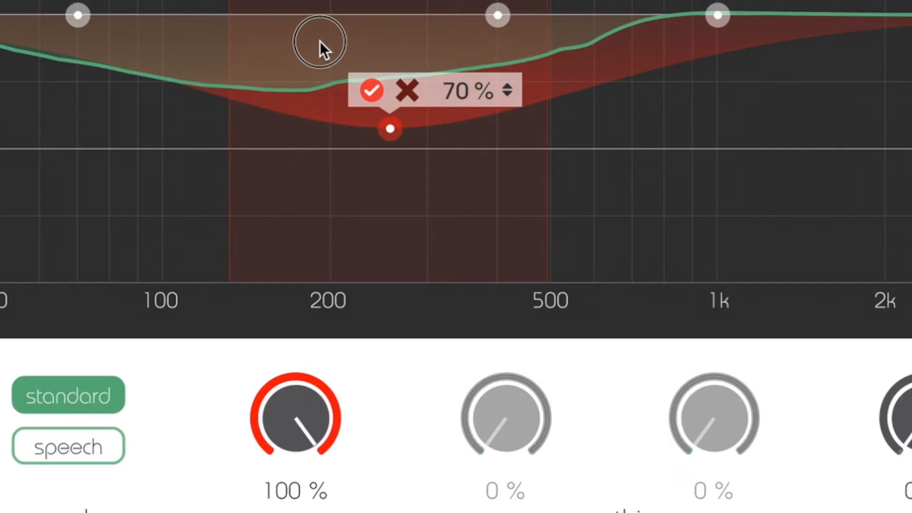
pyautogui.moveTo(316, 92); pyautogui.dragTo(329, 504)
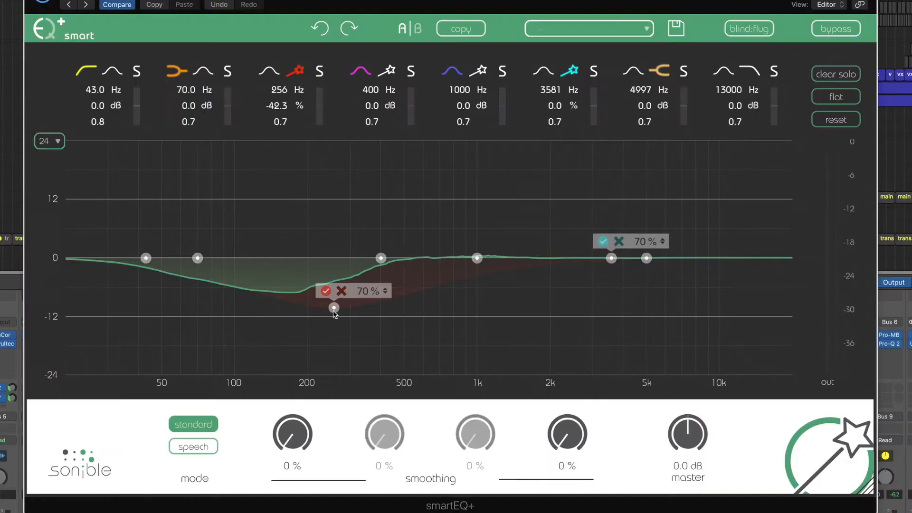
pyautogui.moveTo(390, 128); pyautogui.dragTo(397, 29)
pyautogui.moveTo(337, 264); pyautogui.dragTo(338, 259)
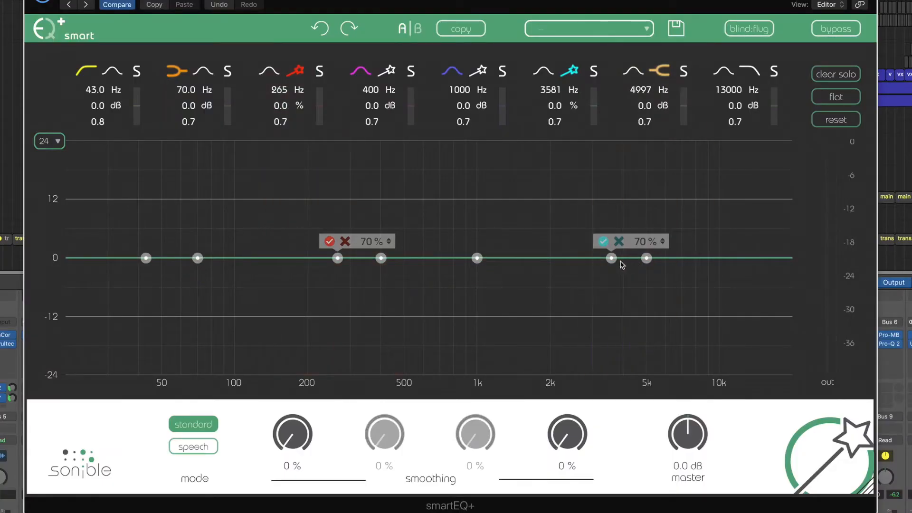
# Try a strong boost and a cut on the cyan smart band, leaving it at 2.1 % and 3805 Hz.
pyautogui.click(612, 259)
pyautogui.moveTo(613, 261); pyautogui.dragTo(614, 183)
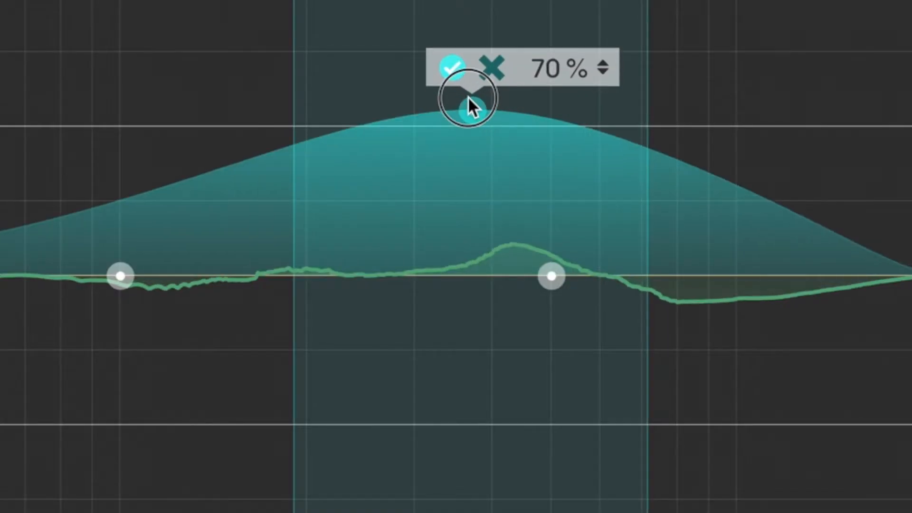
pyautogui.moveTo(615, 188); pyautogui.dragTo(619, 287)
pyautogui.moveTo(480, 348); pyautogui.dragTo(485, 230)
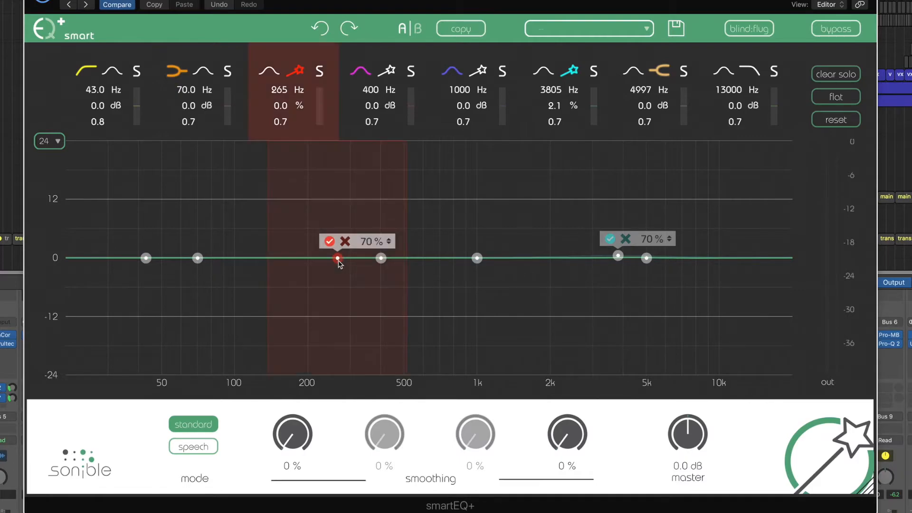
# Audition the red smart band during playback with boosts up to 59.6 % and a cut to -13.7 %.
pyautogui.moveTo(337, 260); pyautogui.dragTo(337, 192)
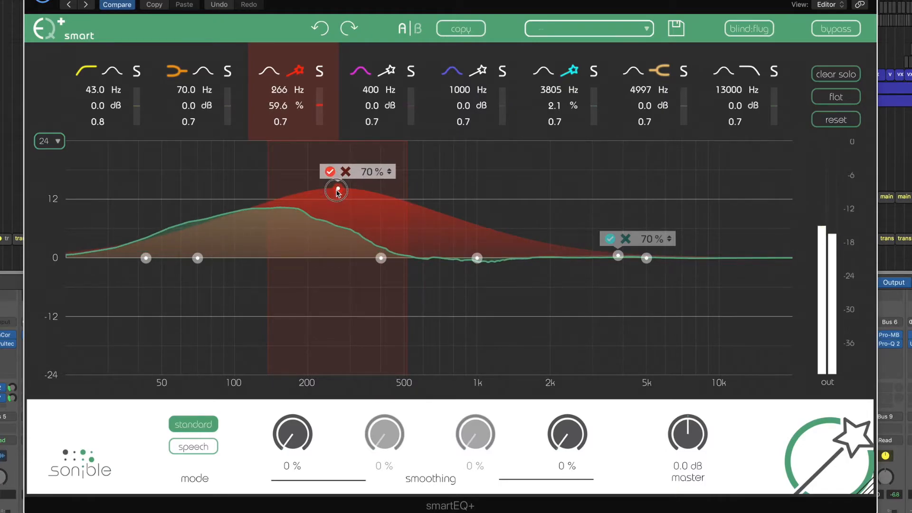
pyautogui.moveTo(338, 192); pyautogui.dragTo(338, 261)
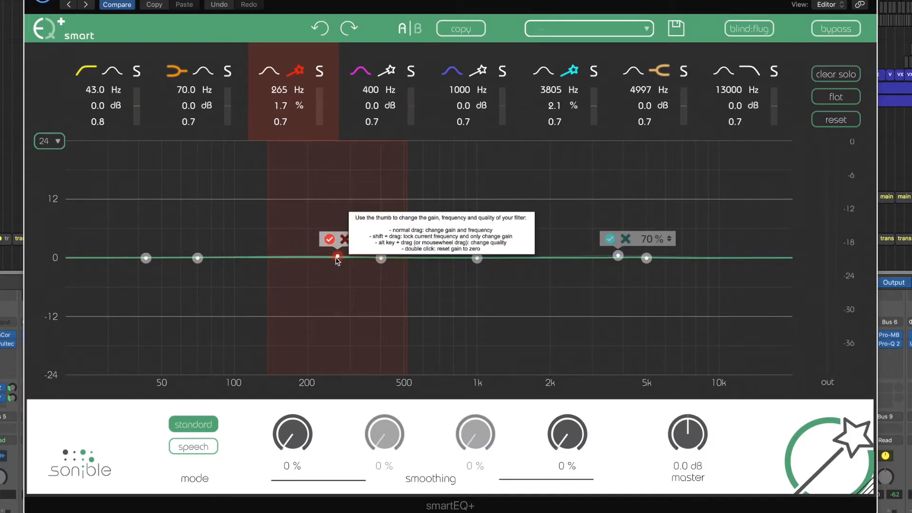
pyautogui.moveTo(338, 260); pyautogui.dragTo(338, 231)
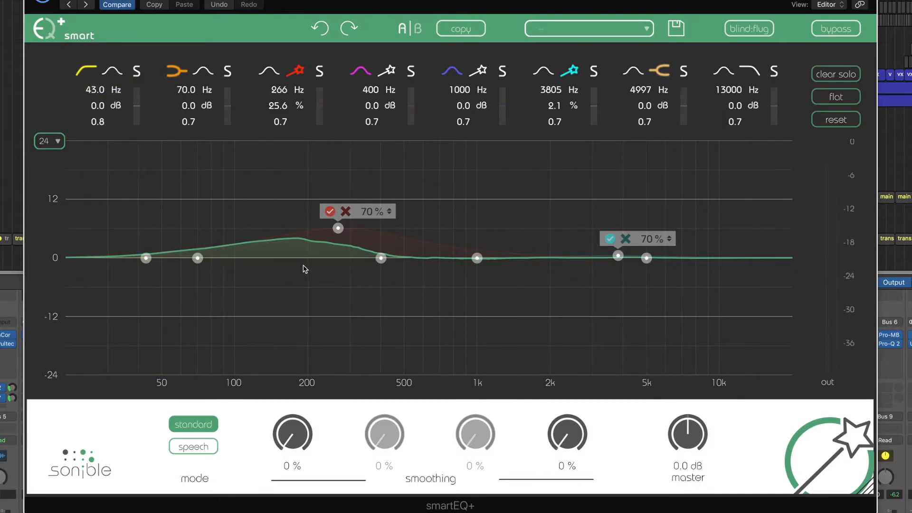
pyautogui.moveTo(338, 228); pyautogui.dragTo(337, 208)
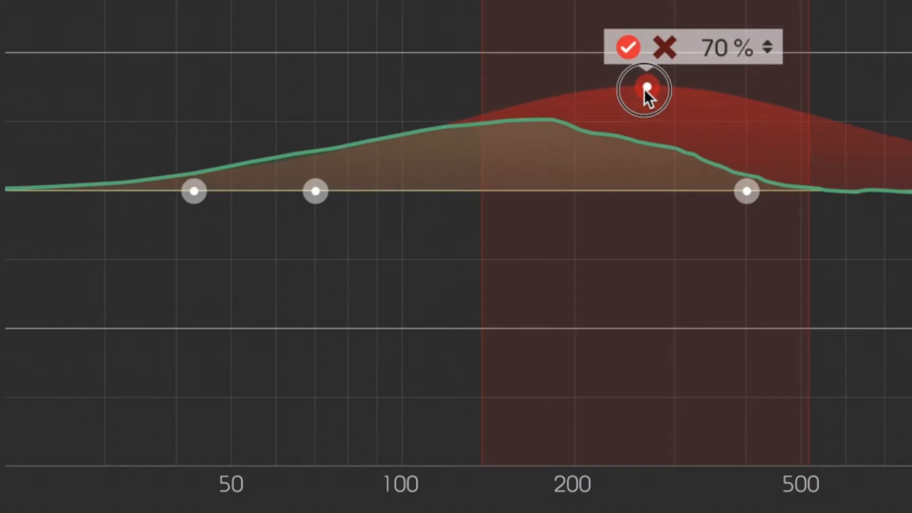
pyautogui.moveTo(654, 86); pyautogui.dragTo(657, 229)
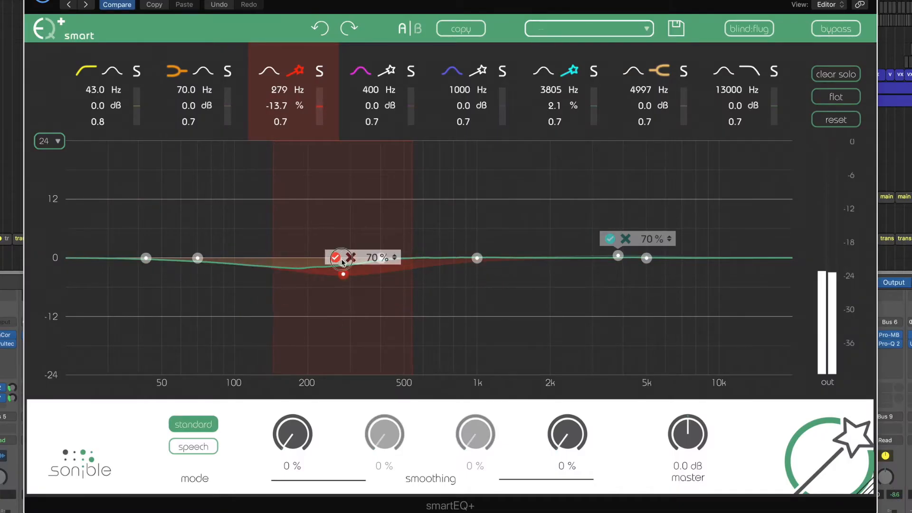
pyautogui.moveTo(342, 261); pyautogui.dragTo(345, 232)
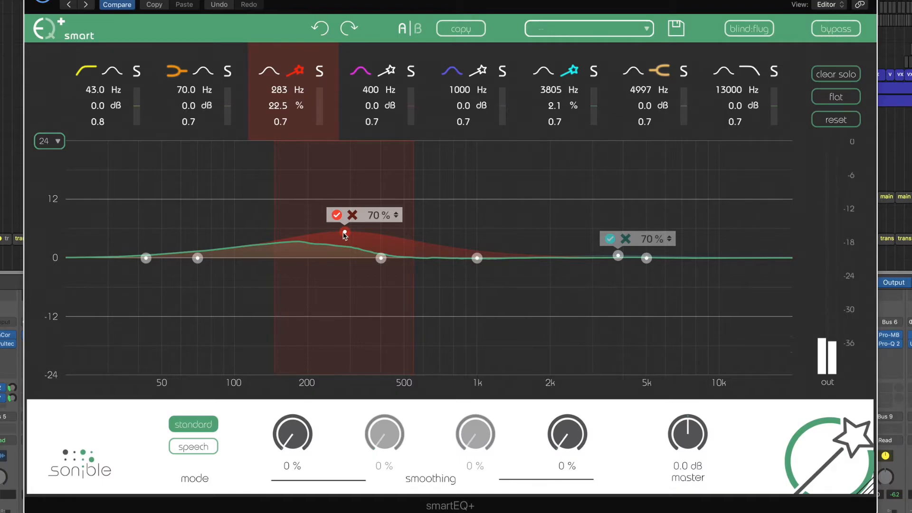
# Boost the red smart band to 31.3 % at 282 Hz and set the low smoothing to 60 %.
pyautogui.moveTo(345, 235); pyautogui.dragTo(345, 221)
pyautogui.moveTo(299, 430); pyautogui.dragTo(303, 378)
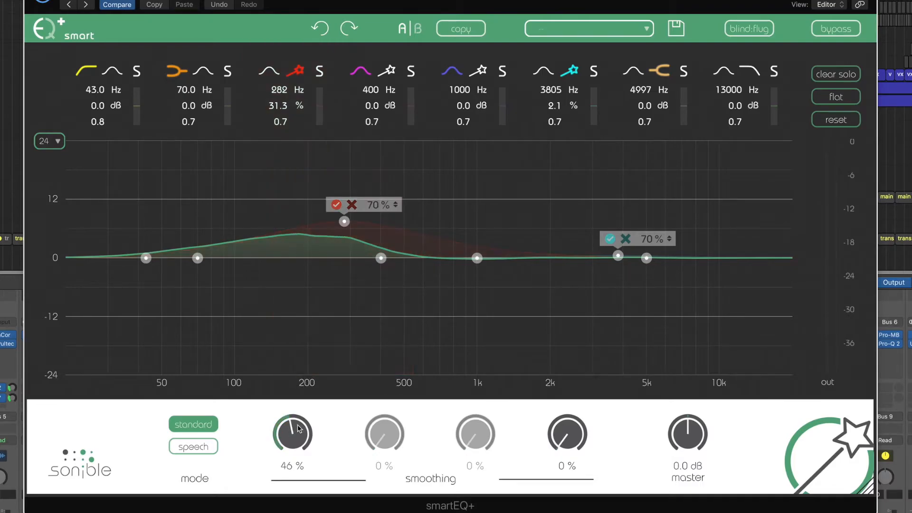
pyautogui.moveTo(294, 432); pyautogui.dragTo(307, 412)
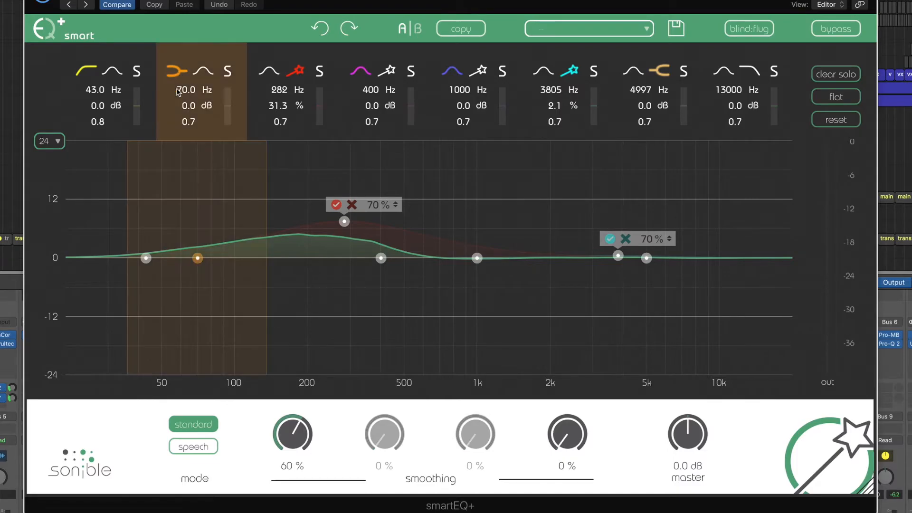
# Set the low shelf to -3.0 dB at 122 Hz and the low-cut band to -7.9 dB at 59.5 Hz.
pyautogui.moveTo(197, 258); pyautogui.dragTo(257, 278)
pyautogui.moveTo(145, 258); pyautogui.dragTo(211, 230)
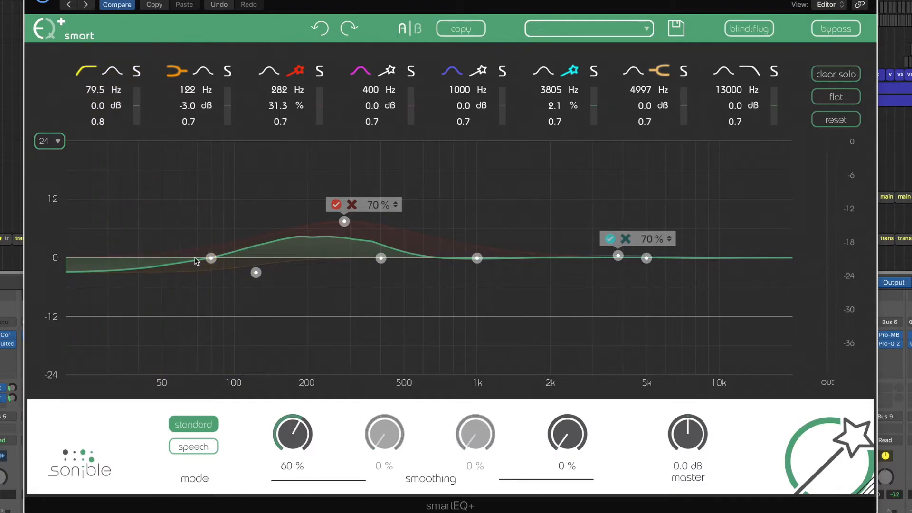
pyautogui.moveTo(209, 259); pyautogui.dragTo(198, 295)
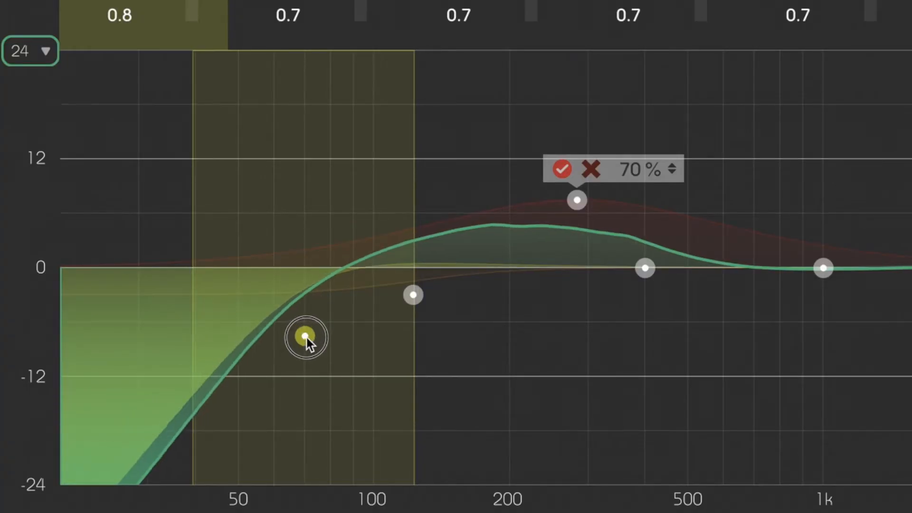
pyautogui.moveTo(307, 338); pyautogui.dragTo(275, 343)
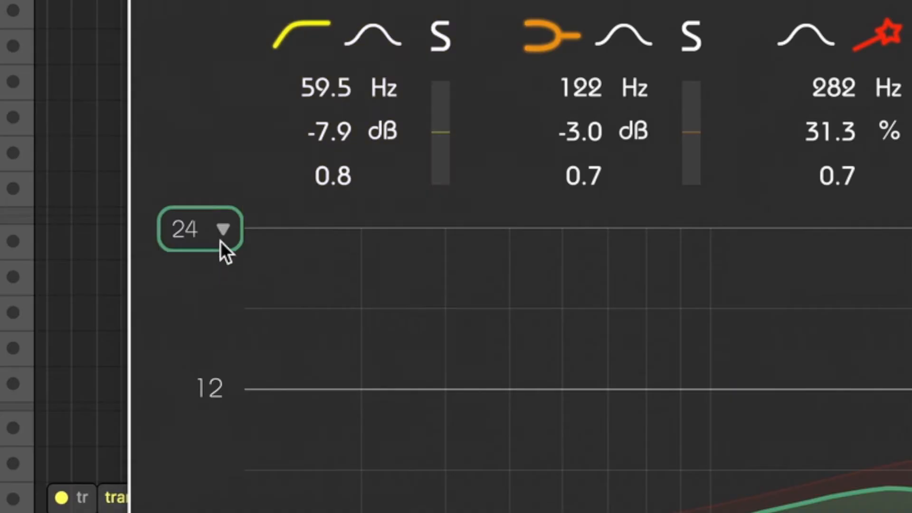
# Change the graph range to 12 dB and lower the red smart band's boost to 23.8 % at 283 Hz.
pyautogui.click(58, 142)
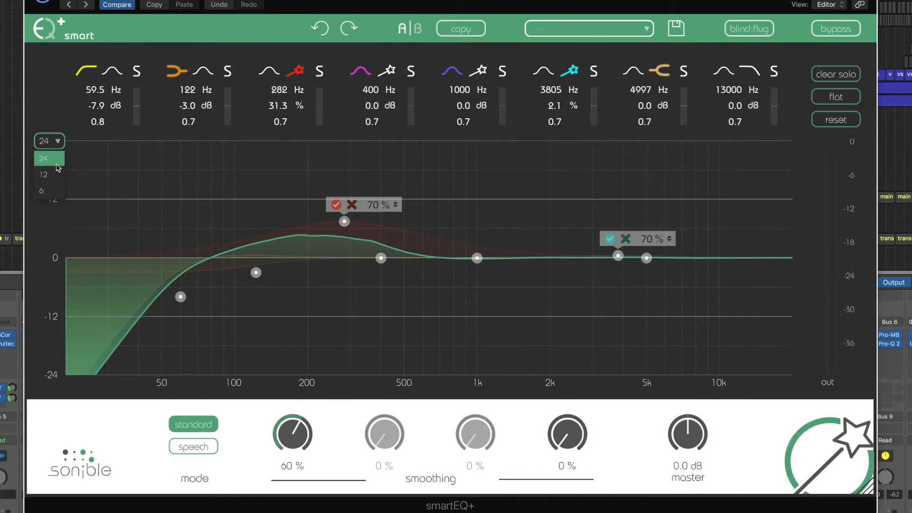
pyautogui.click(52, 174)
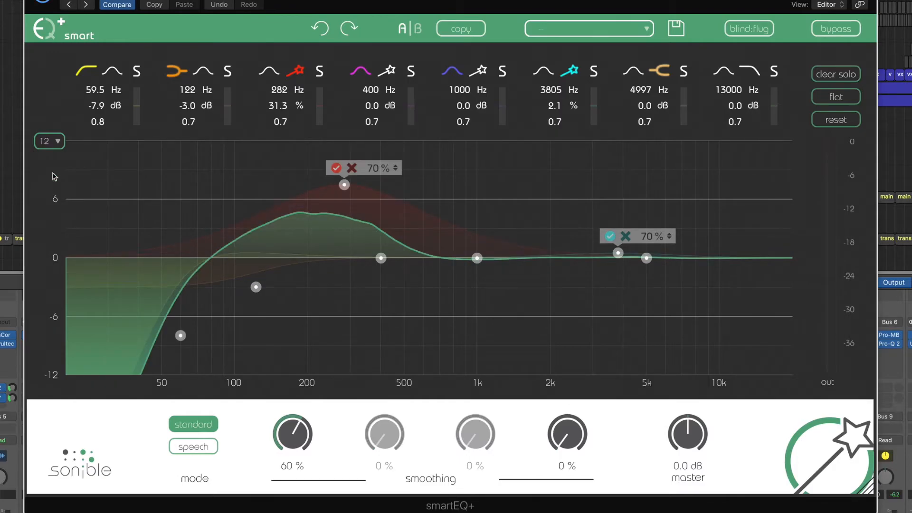
pyautogui.moveTo(344, 184); pyautogui.dragTo(344, 203)
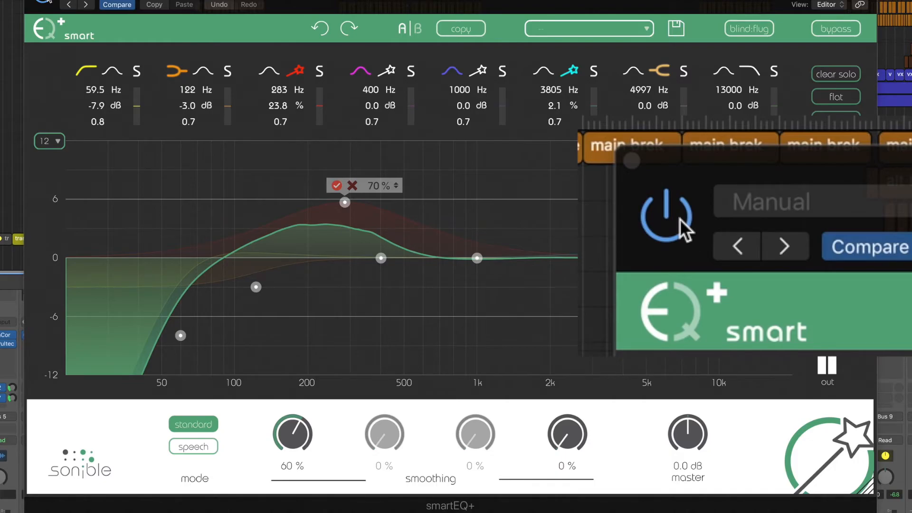
# Toggle the smartEQ+ plug-in's power to compare the vocals with and without the EQ.
pyautogui.click(680, 218)
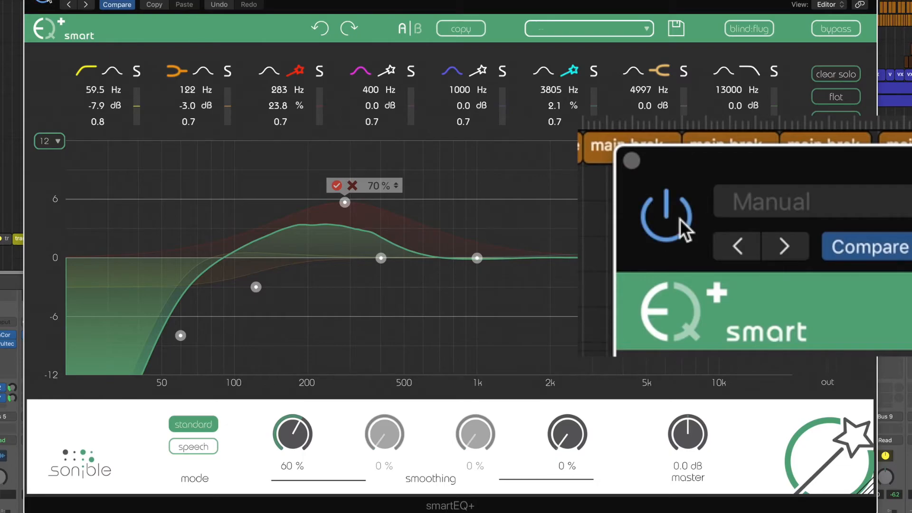
# Lower the red smart band's boost to 15.6 % at 286 Hz and compare the vocals with smartEQ+ switched off and on.
pyautogui.click(680, 218)
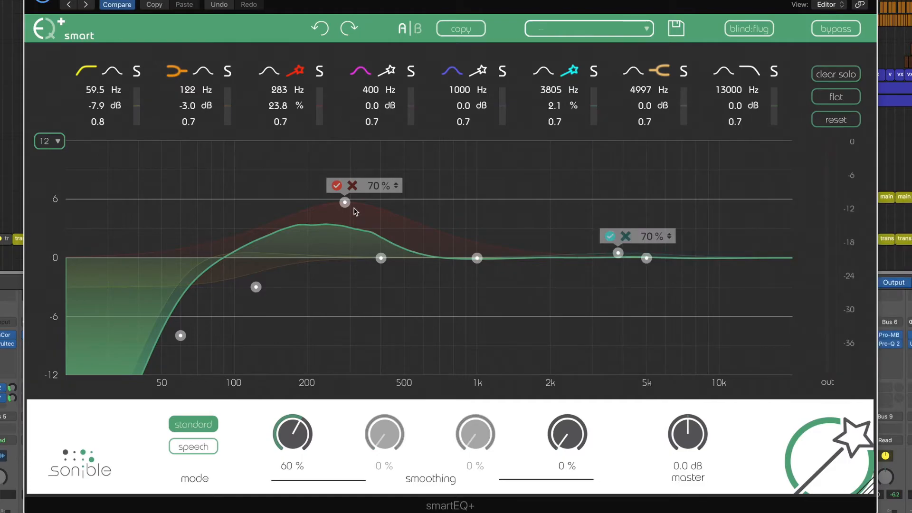
pyautogui.moveTo(346, 203); pyautogui.dragTo(346, 221)
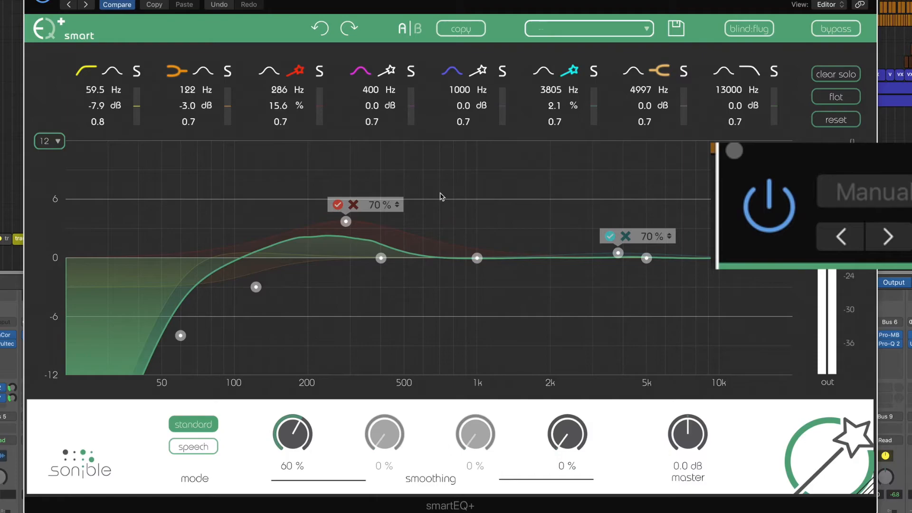
pyautogui.click(771, 185)
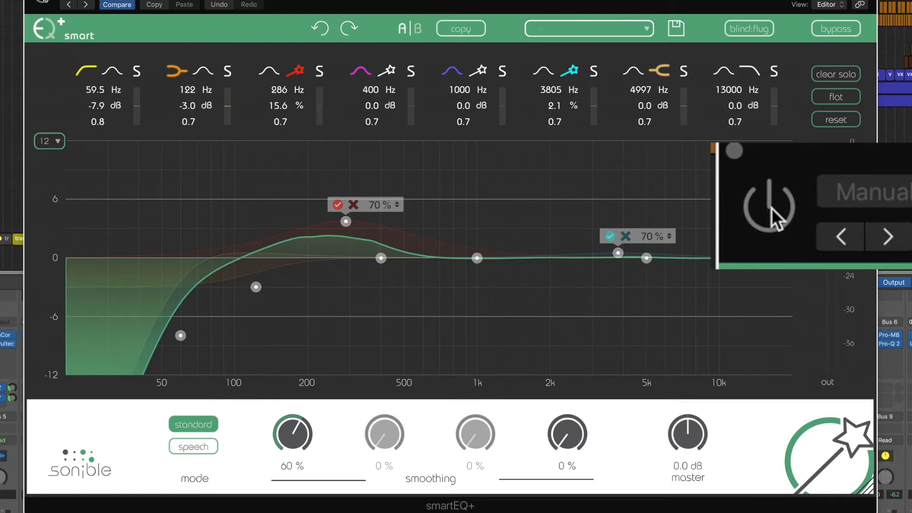
pyautogui.click(772, 209)
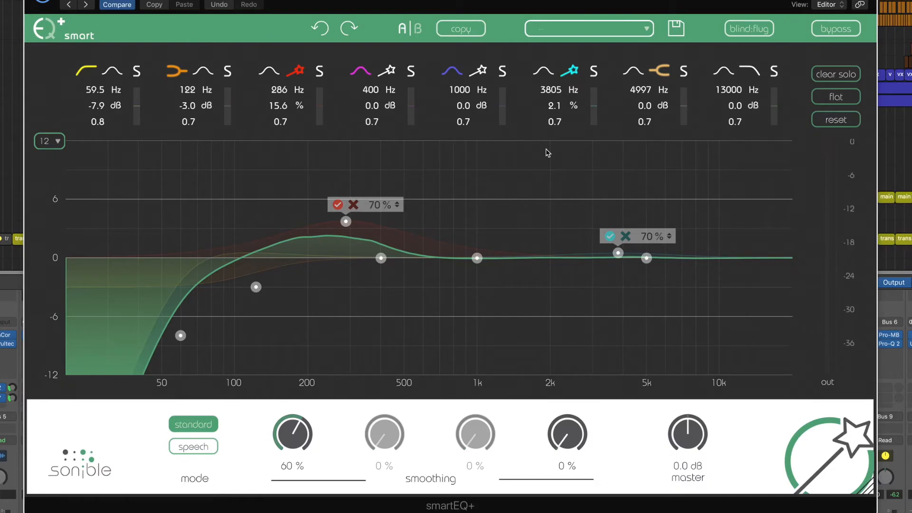
# Raise the cyan smart band's boost to 18.3 % at 3880 Hz and compare the vocals with the EQ off and on.
pyautogui.moveTo(618, 253); pyautogui.dragTo(619, 177)
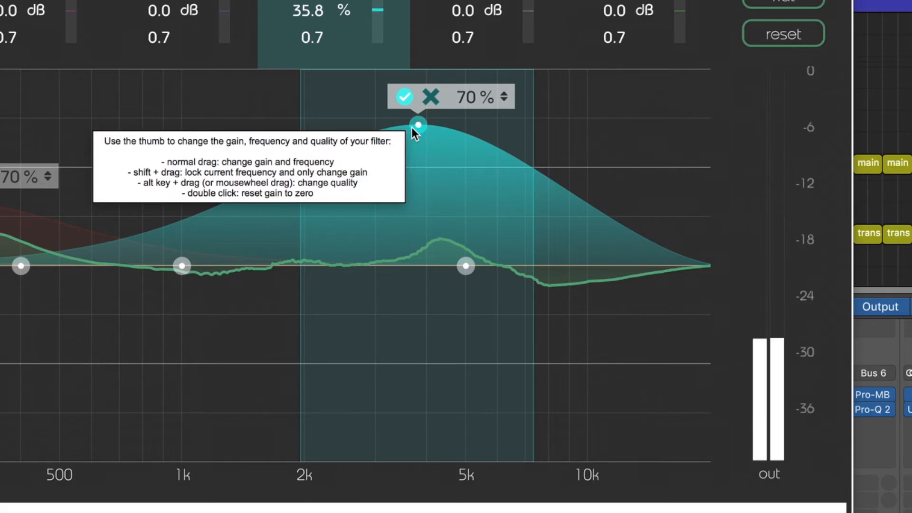
pyautogui.moveTo(417, 124); pyautogui.dragTo(422, 195)
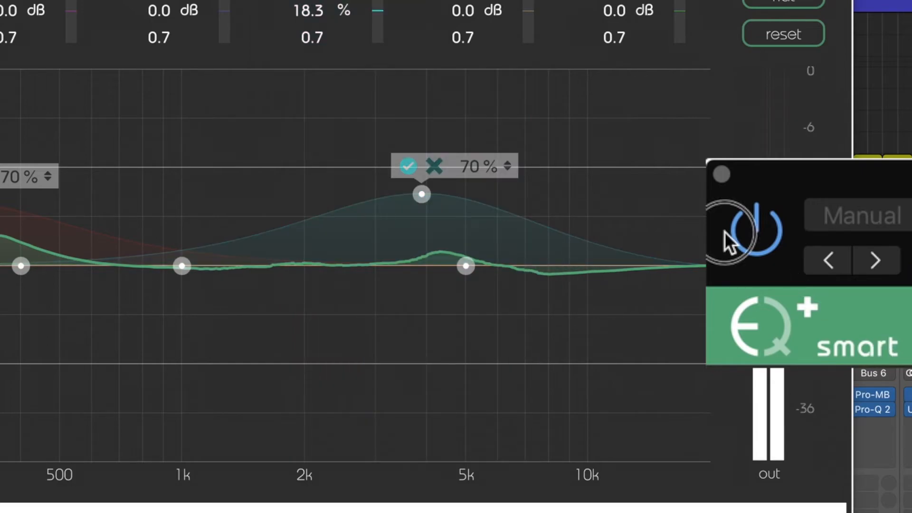
pyautogui.click(756, 232)
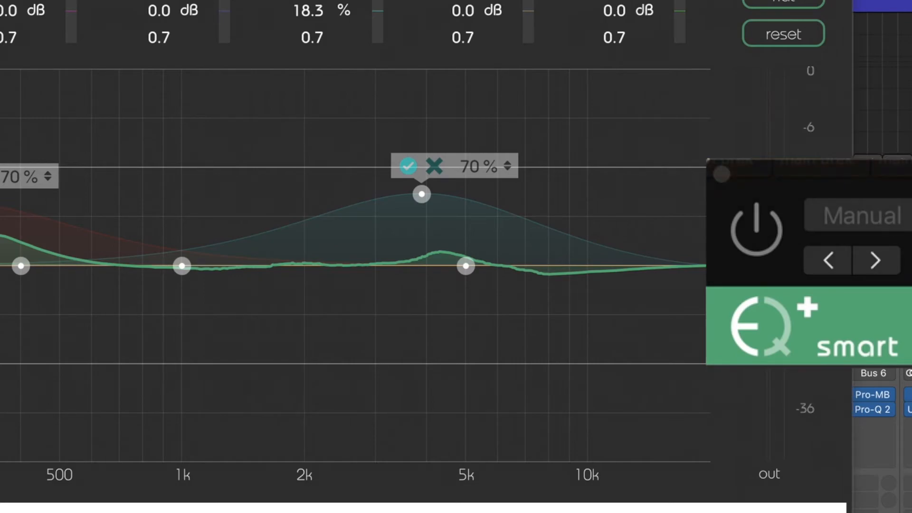
pyautogui.click(755, 231)
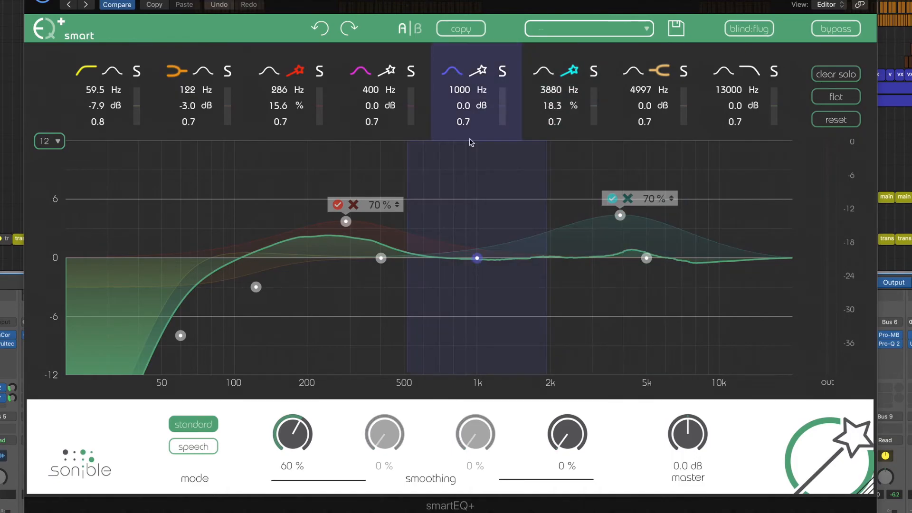
# Set the blue bell band to 0.2 dB at 8104 Hz and lower the cyan smart band's boost to 9.9 % at 3899 Hz.
pyautogui.moveTo(478, 258); pyautogui.dragTo(697, 251)
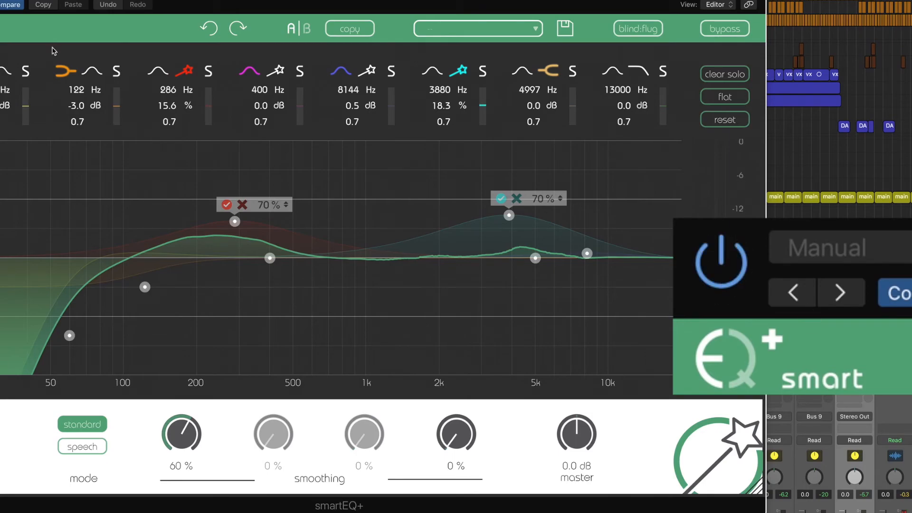
pyautogui.moveTo(509, 215); pyautogui.dragTo(510, 236)
pyautogui.moveTo(587, 254); pyautogui.dragTo(588, 259)
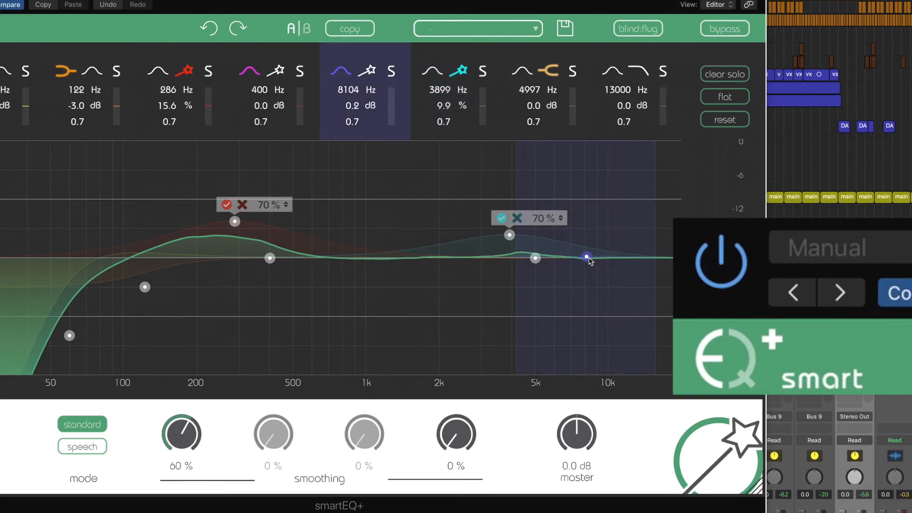
# Switch the smartEQ+ plug-in off and back on to compare the vocals with the adjusted high bands.
pyautogui.click(713, 276)
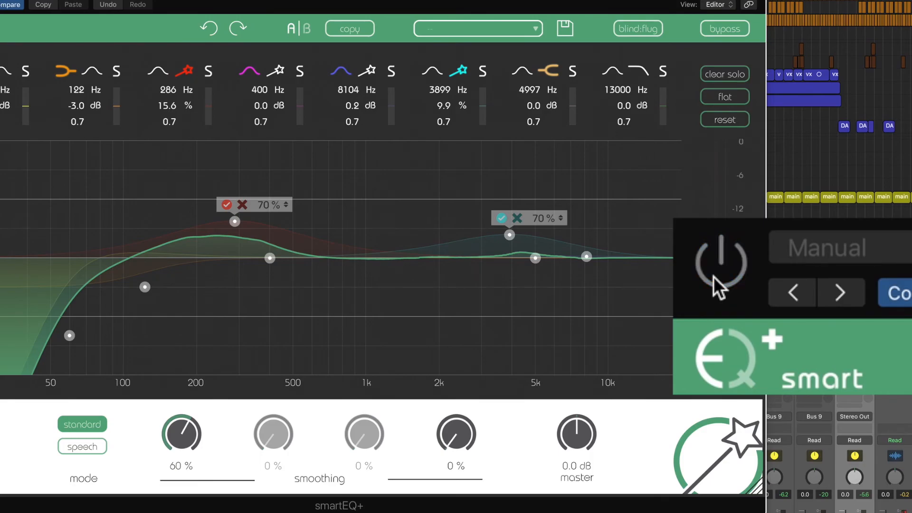
pyautogui.click(714, 276)
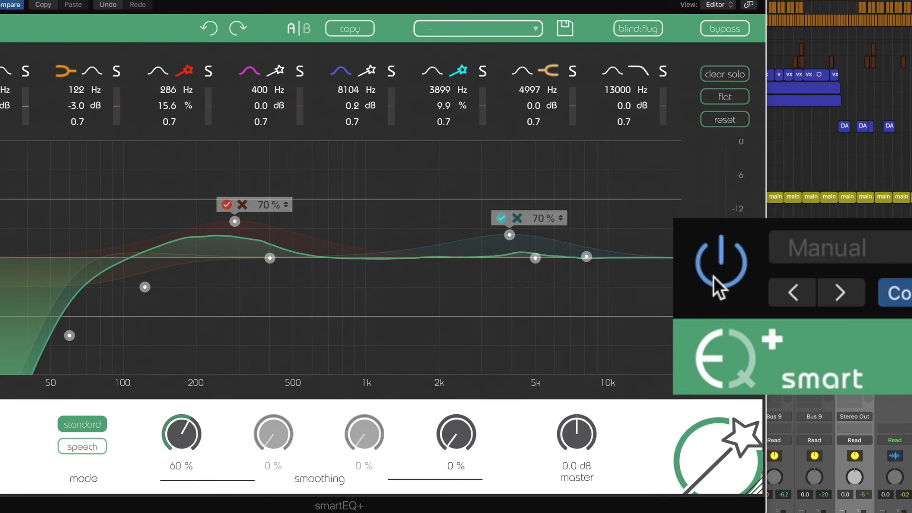